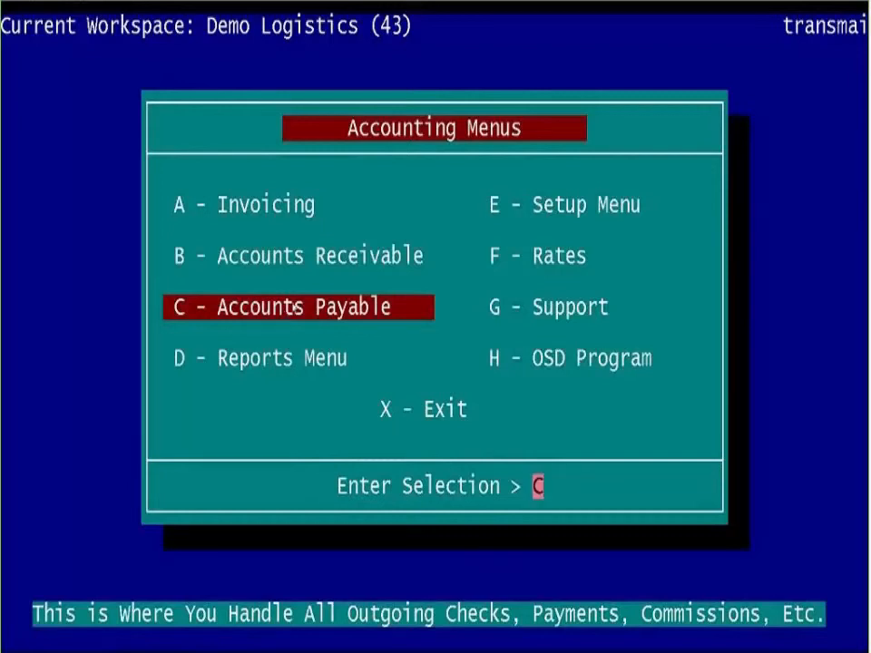
# Open the accounts payable vendor and carrier file and look up a vendor by name with "inter".
pyautogui.press('Return')
pyautogui.press('j')
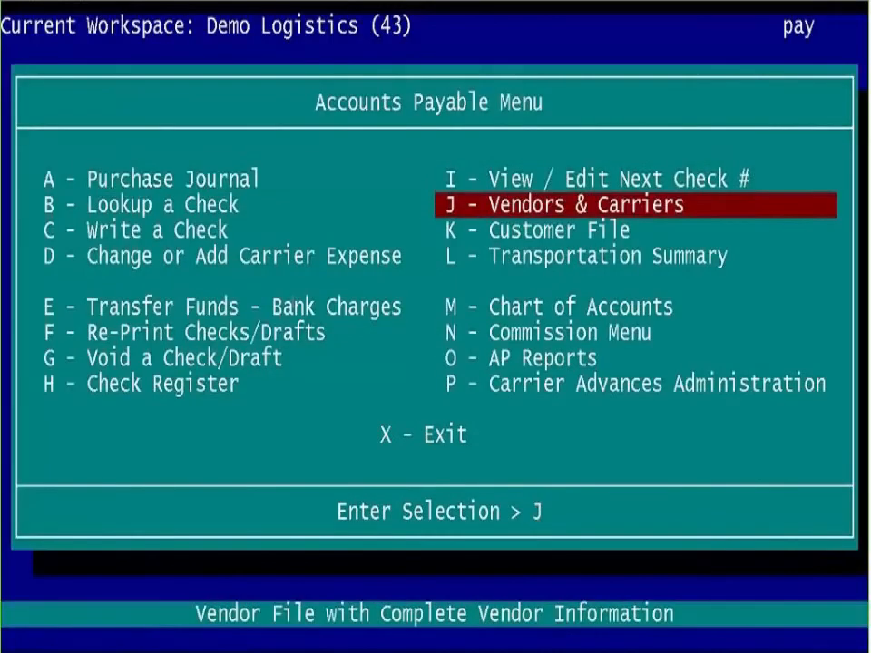
pyautogui.press('Return')
pyautogui.press('Return')
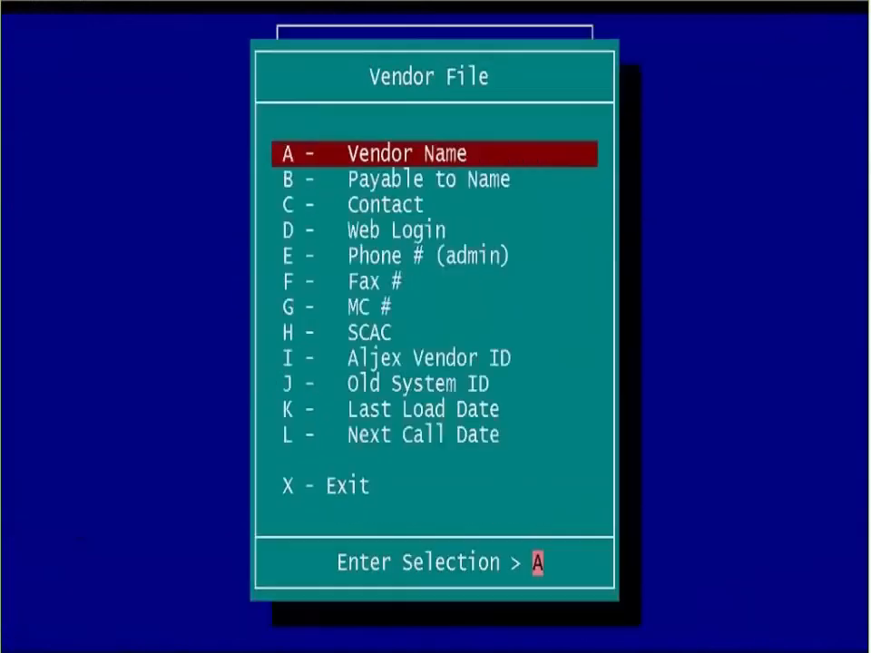
pyautogui.press('Return')
pyautogui.write('inter')
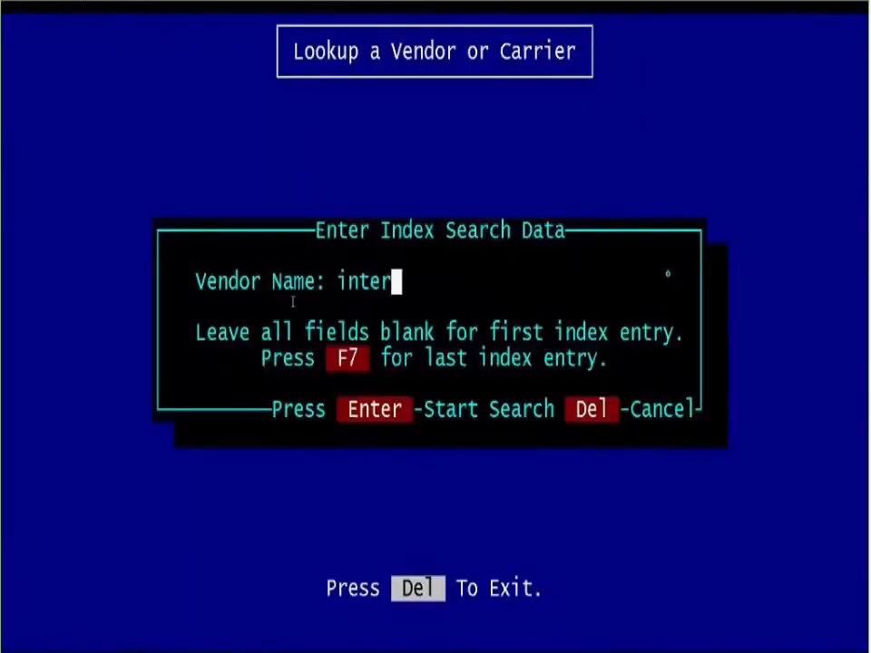
pyautogui.press('Return')
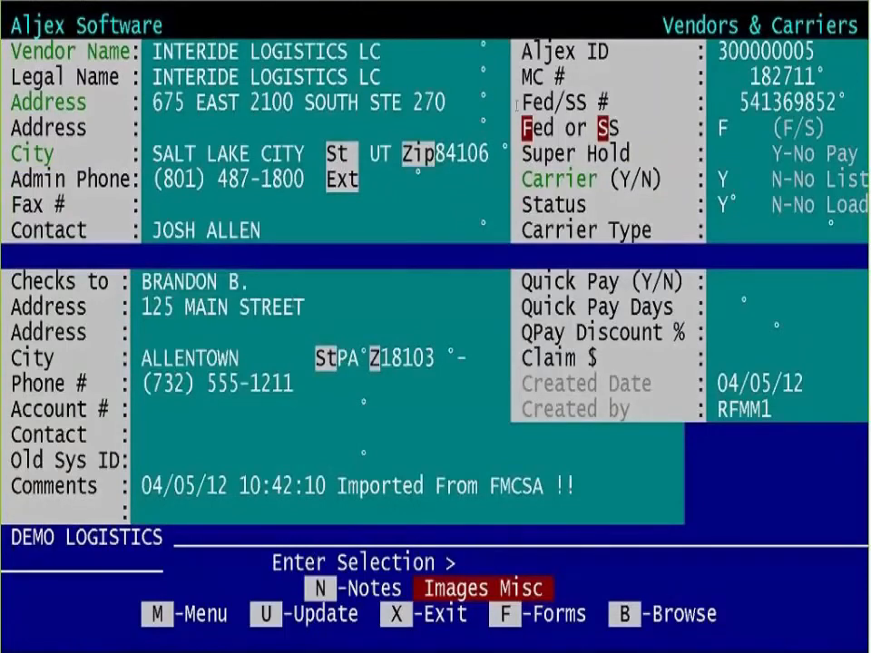
# Check the vendor's federal or social security number and its Fed or SS type on the record.
pyautogui.press('u')
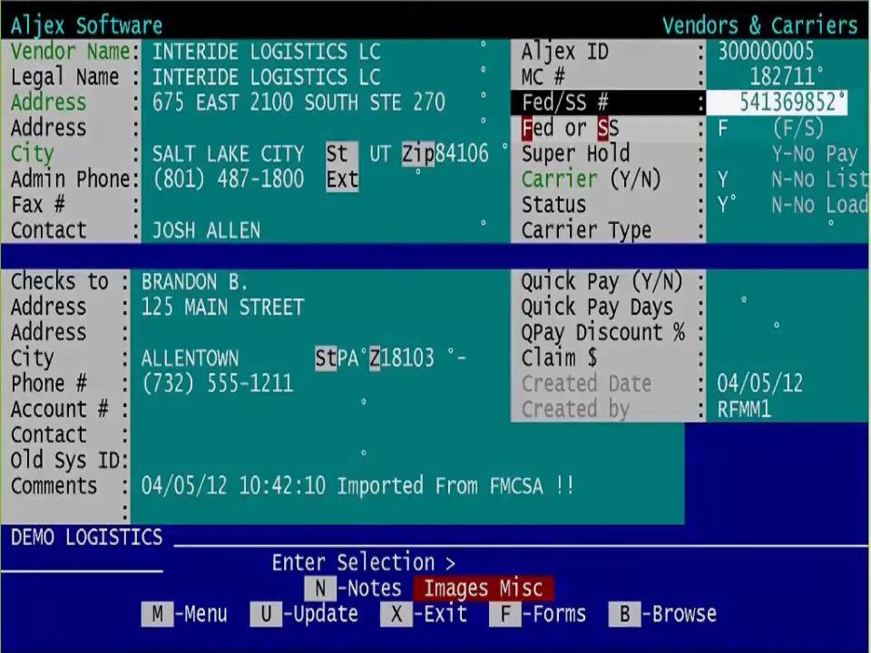
pyautogui.press('Return')
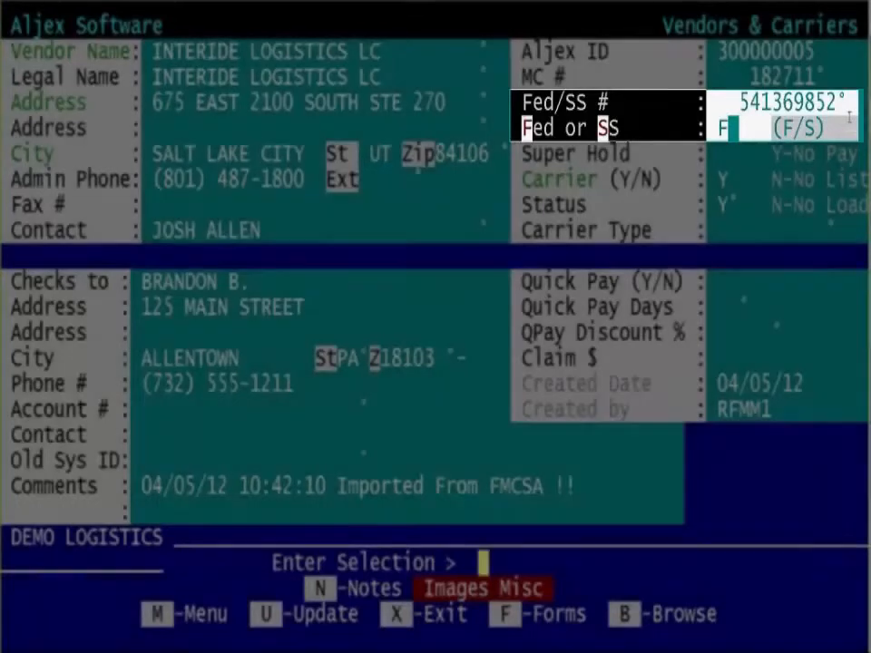
pyautogui.press('Return')
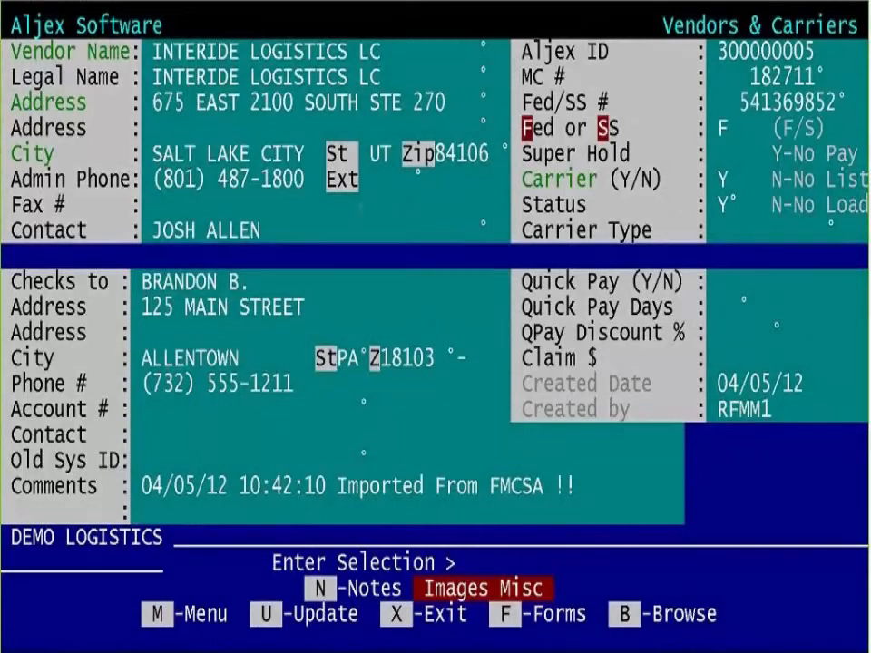
# Open the vendor's Payment & Remittance Setup and check the Send 1099 setting.
pyautogui.press('u')
pyautogui.press('Down')
pyautogui.press('Down')
pyautogui.press('Down')
pyautogui.press('Down')
pyautogui.press('Down')
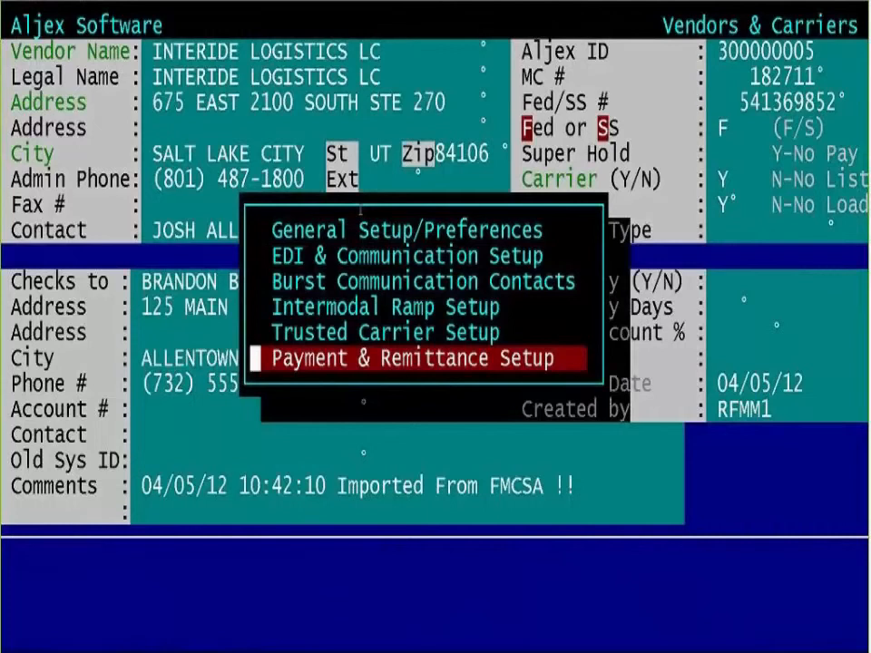
pyautogui.press('Return')
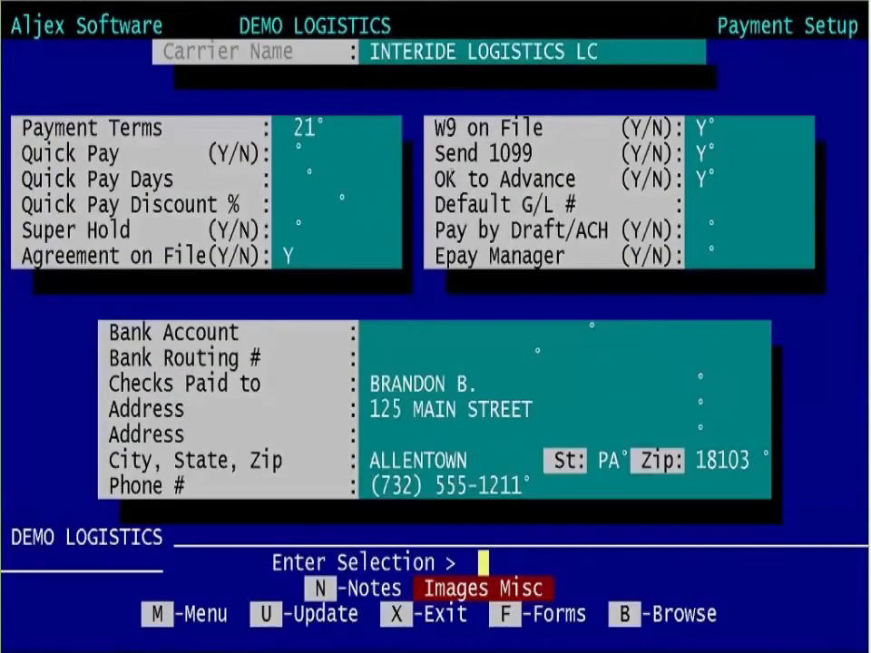
pyautogui.press('u')
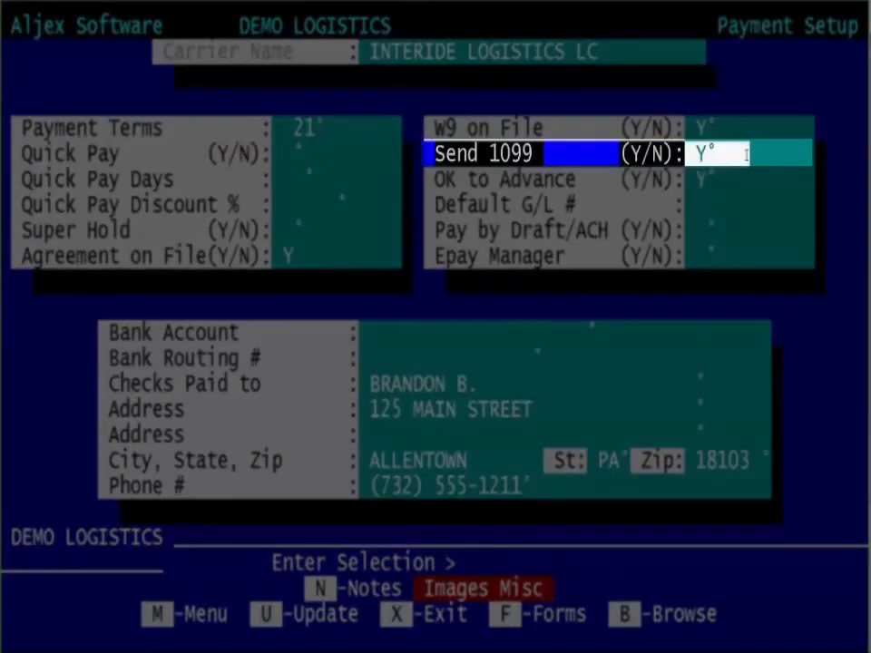
# Exit the vendor records back to the accounting menus and open the Close Year functions among the reports.
pyautogui.press('x')
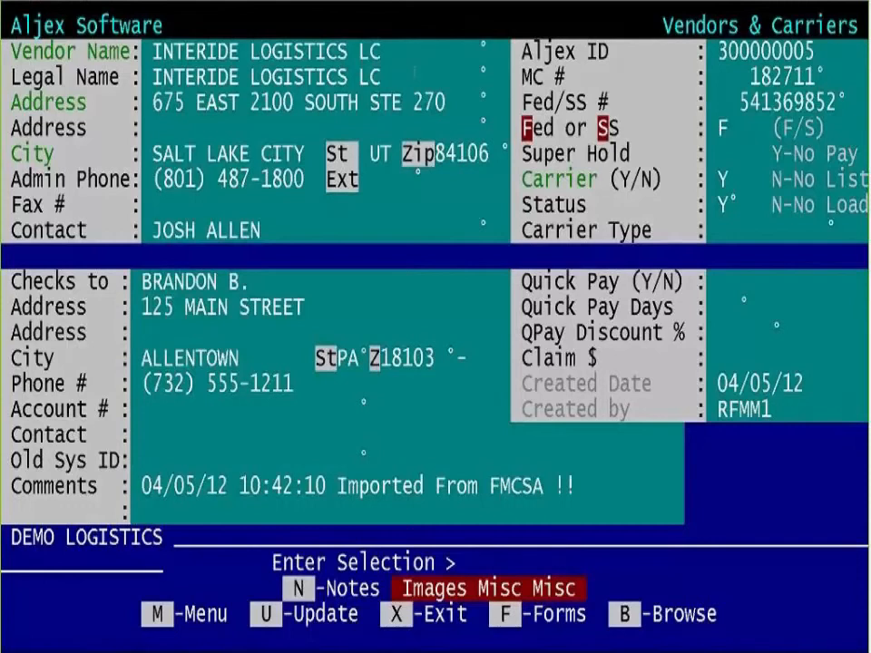
pyautogui.press('x')
pyautogui.press('x')
pyautogui.press('x')
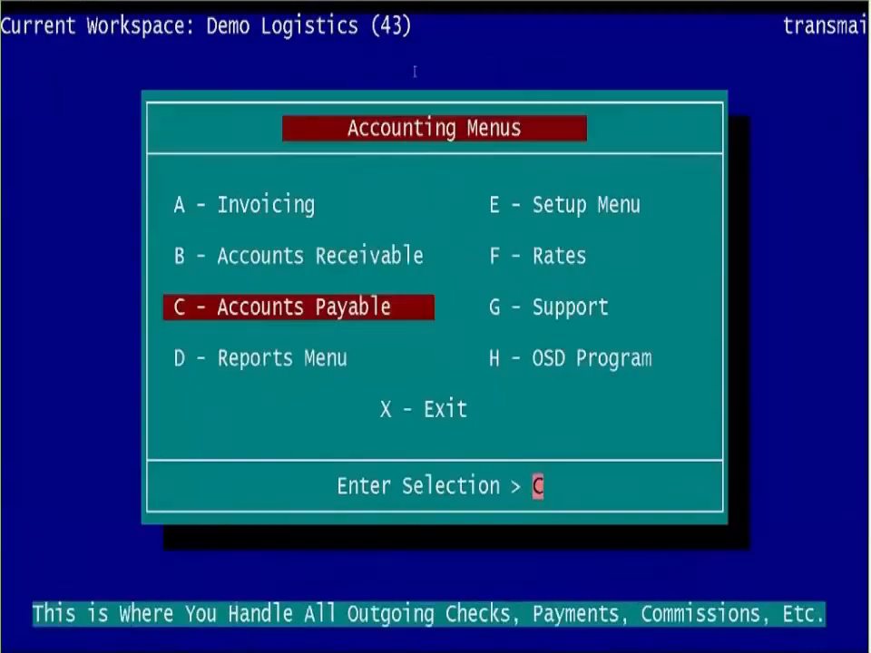
pyautogui.press('Down')
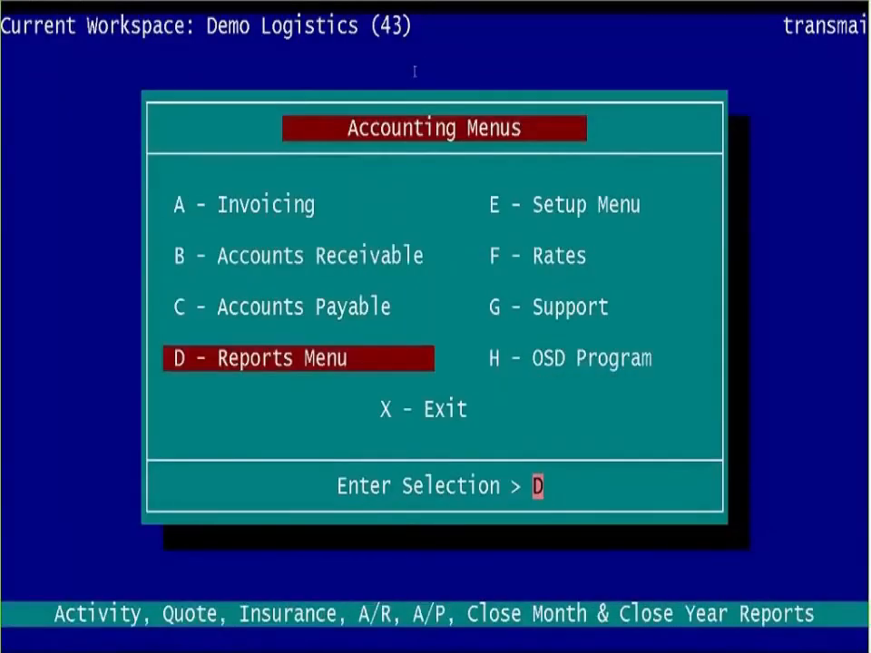
pyautogui.press('Return')
pyautogui.press('b')
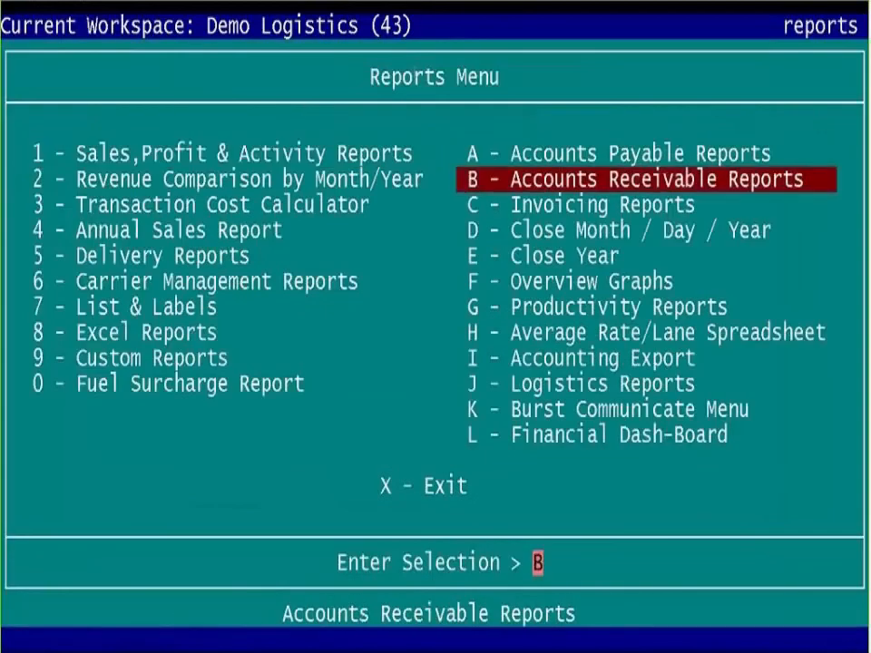
pyautogui.press('d')
pyautogui.press('Down')
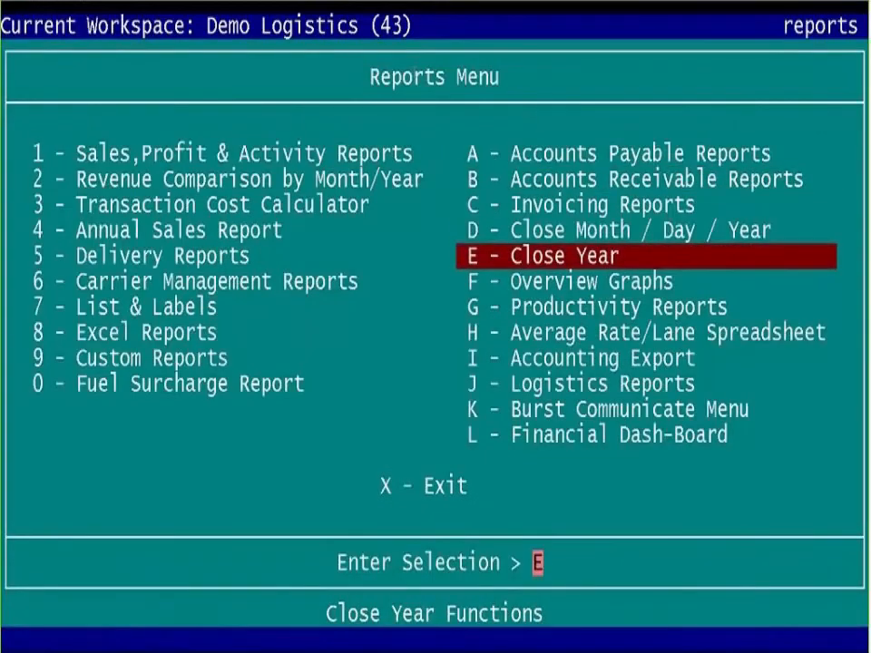
pyautogui.press('Return')
# Start Print 1099's for the year 2011 and confirm the print request.
pyautogui.press('Down')
pyautogui.press('Down')
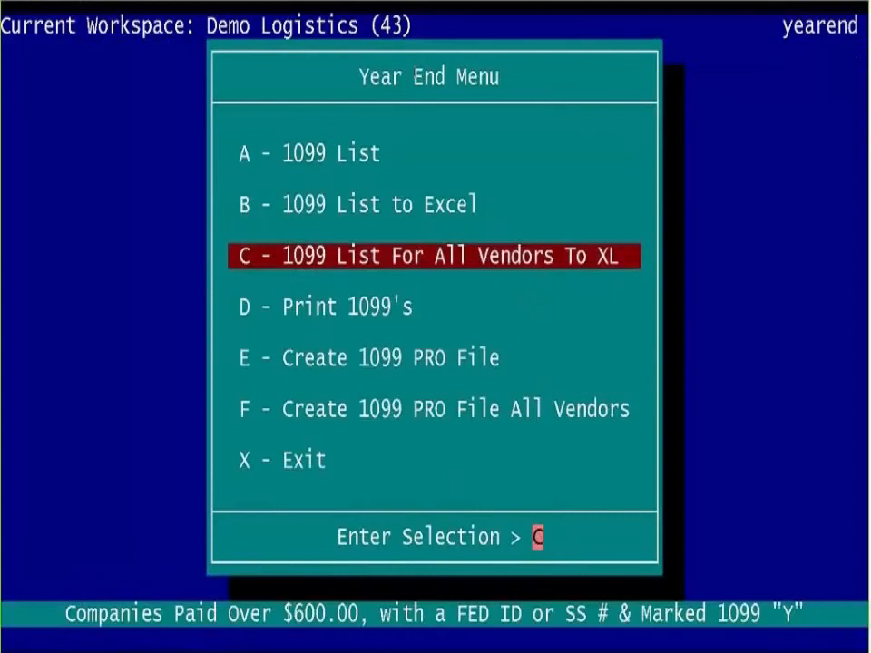
pyautogui.press('Down')
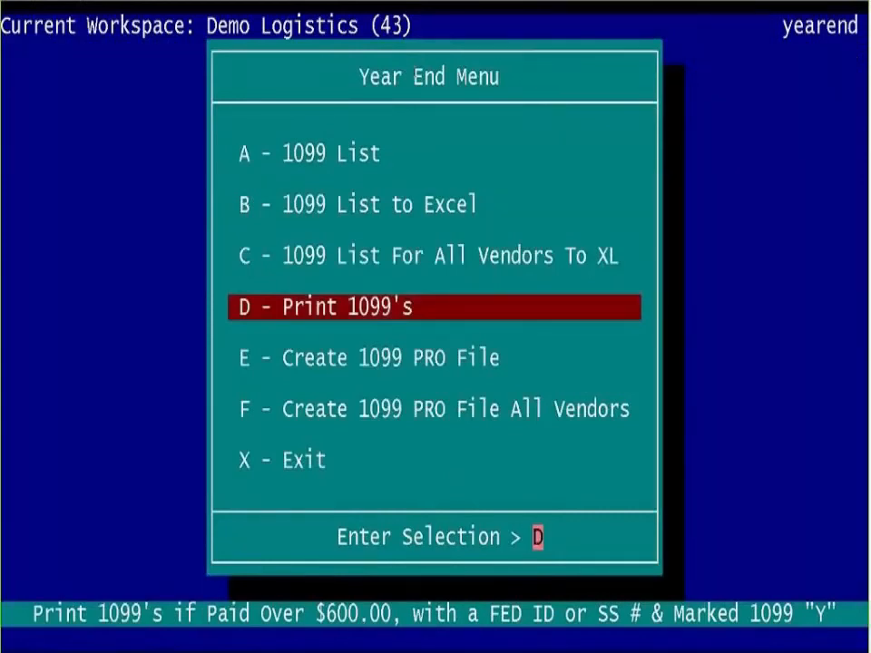
pyautogui.press('Return')
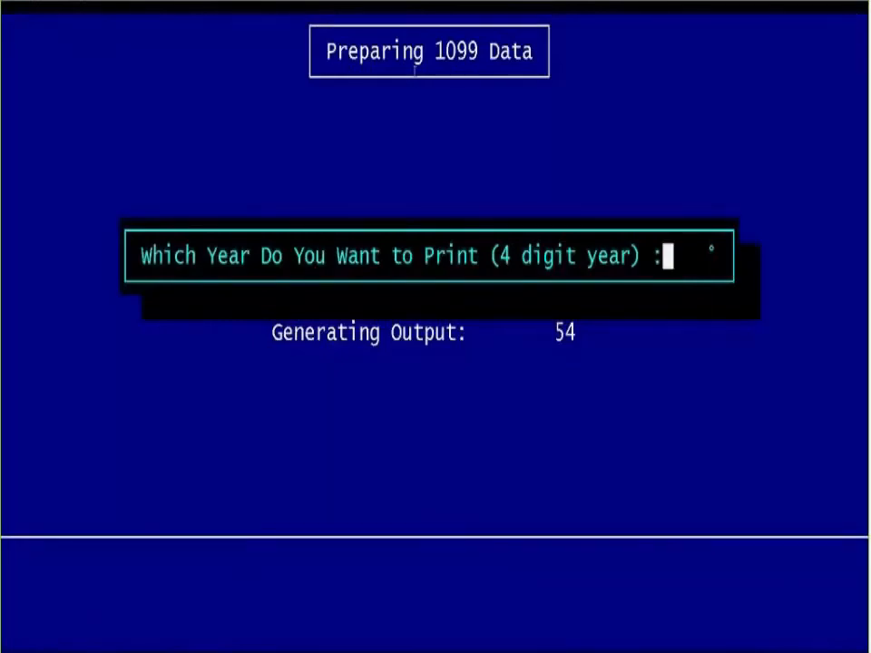
pyautogui.write('2011')
pyautogui.press('Return')
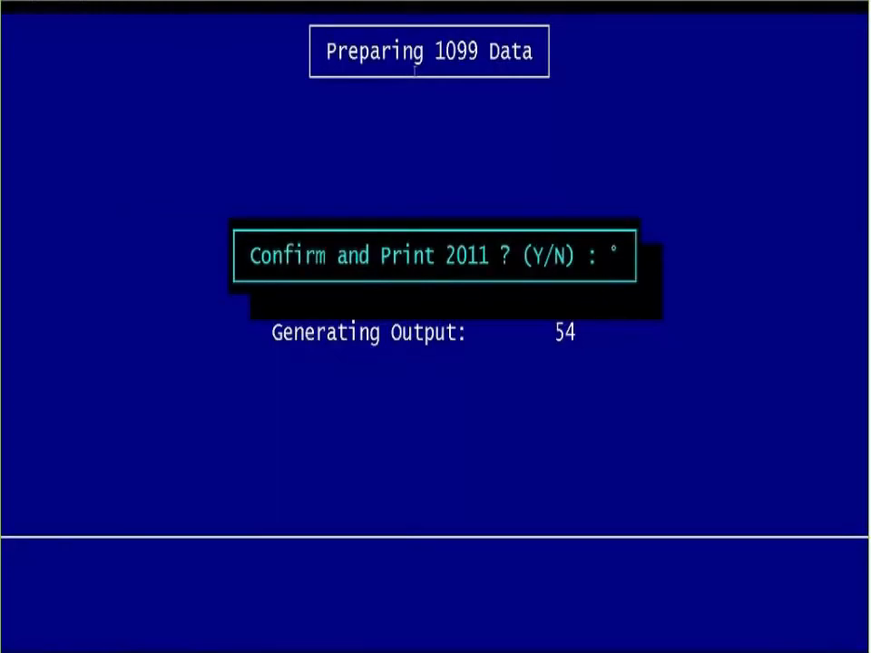
pyautogui.press('y')
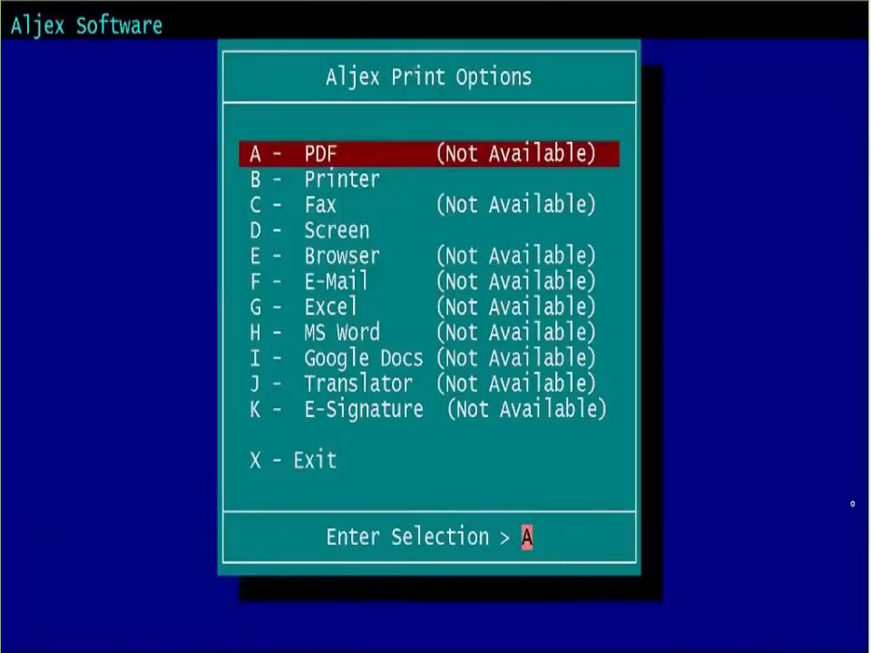
# View the printer destinations for the 1099s and exit the print options without printing.
pyautogui.press('Down')
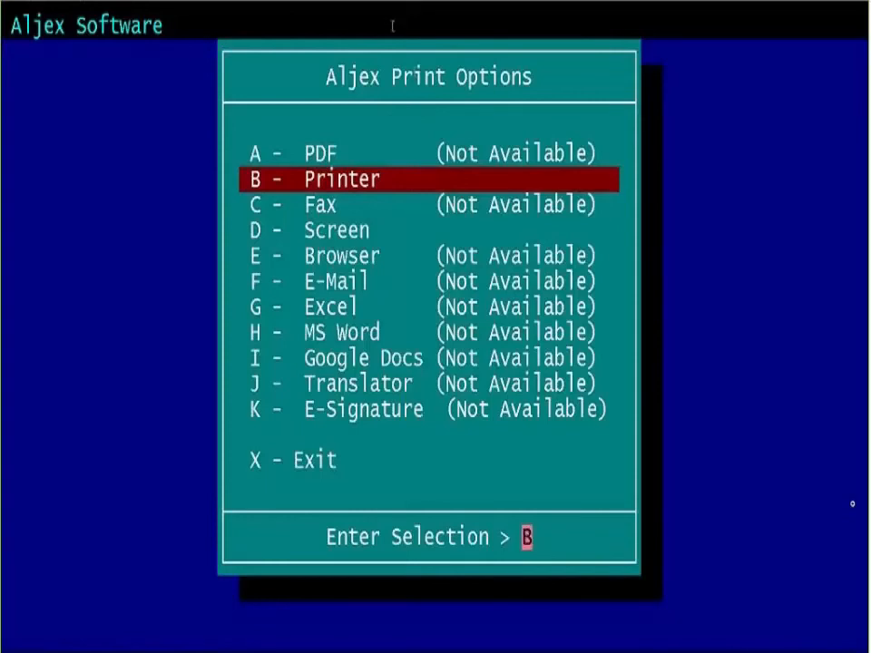
pyautogui.press('Return')
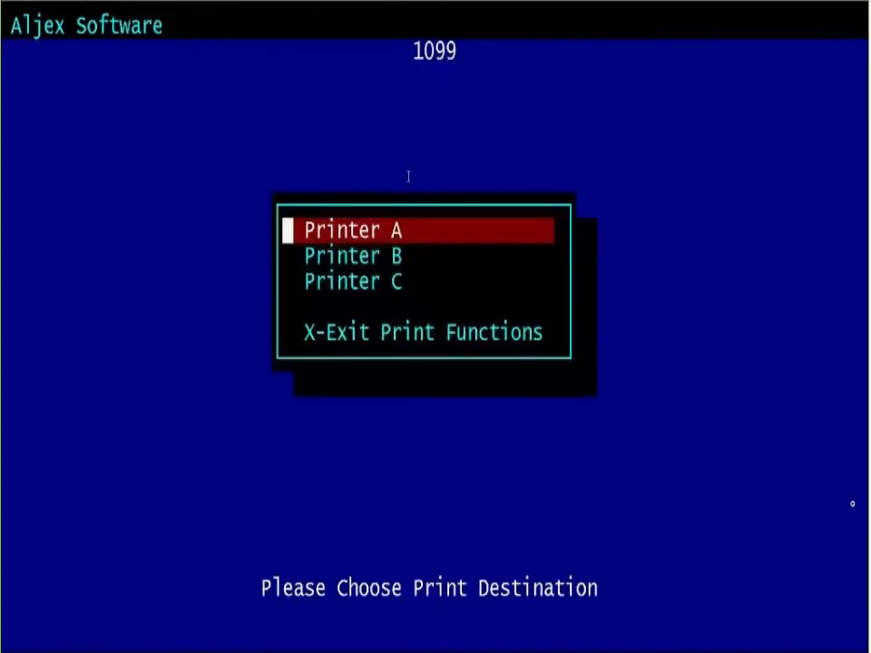
pyautogui.press('x')
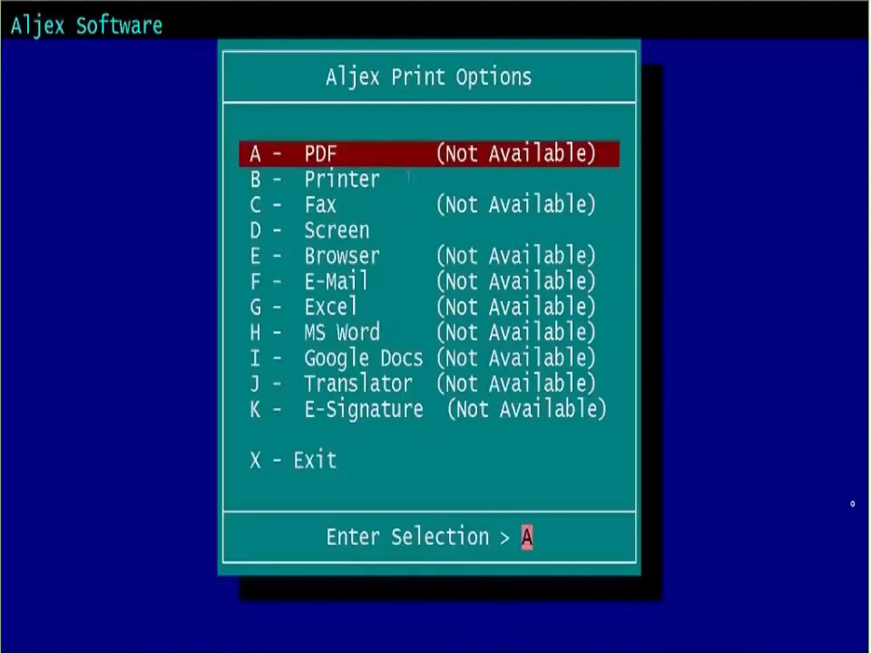
pyautogui.press('x')
# Create the 1099 PRO file for 2011 and e-mail it to the prefilled recipients.
pyautogui.press('e')
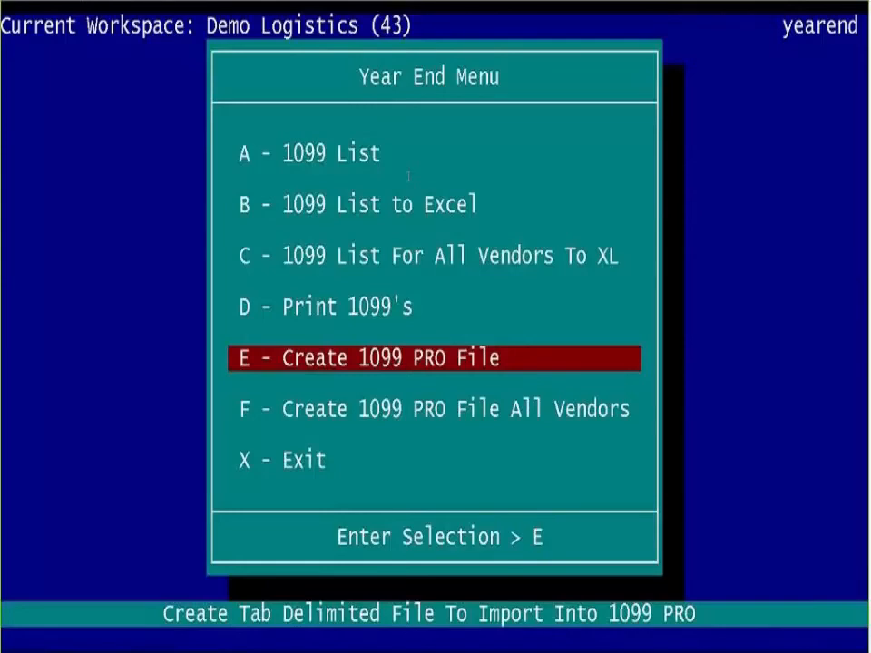
pyautogui.press('Return')
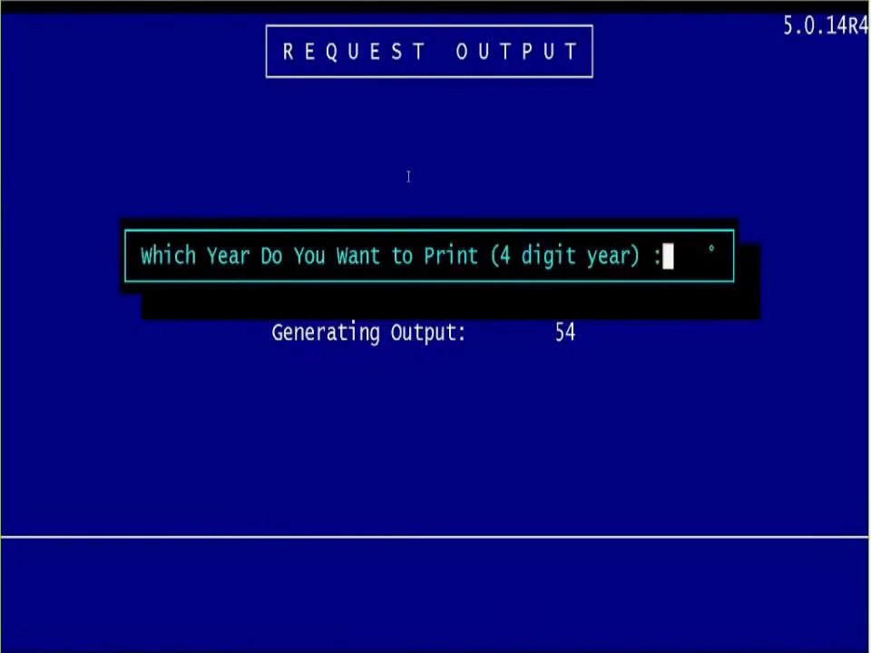
pyautogui.write('2011')
pyautogui.press('Return')
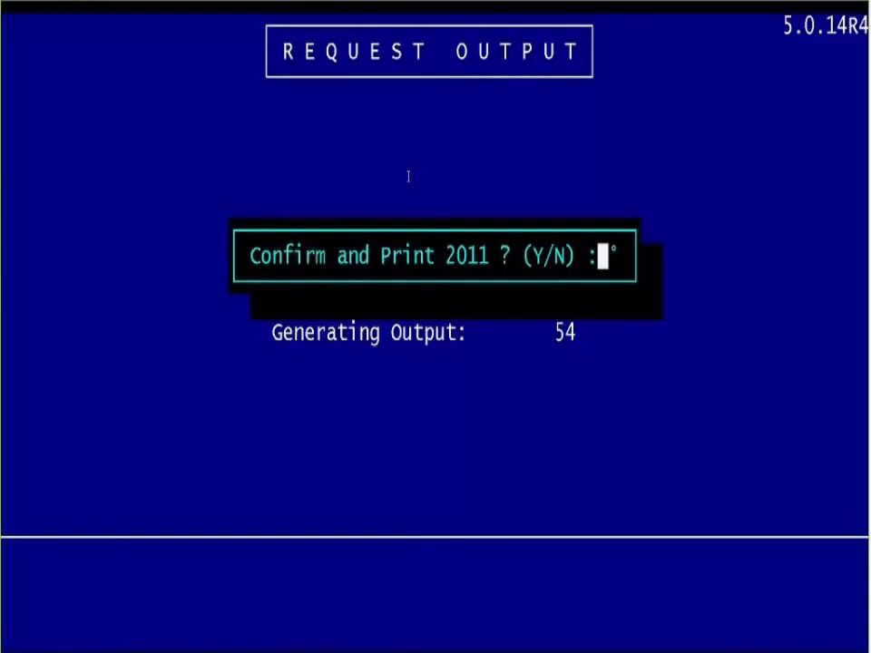
pyautogui.press('y')
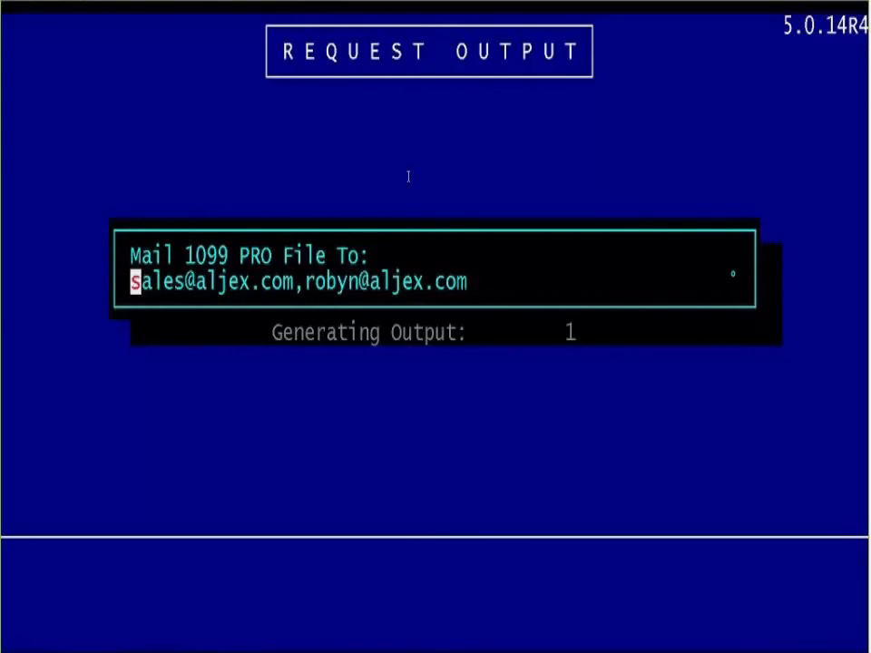
pyautogui.press('Return')
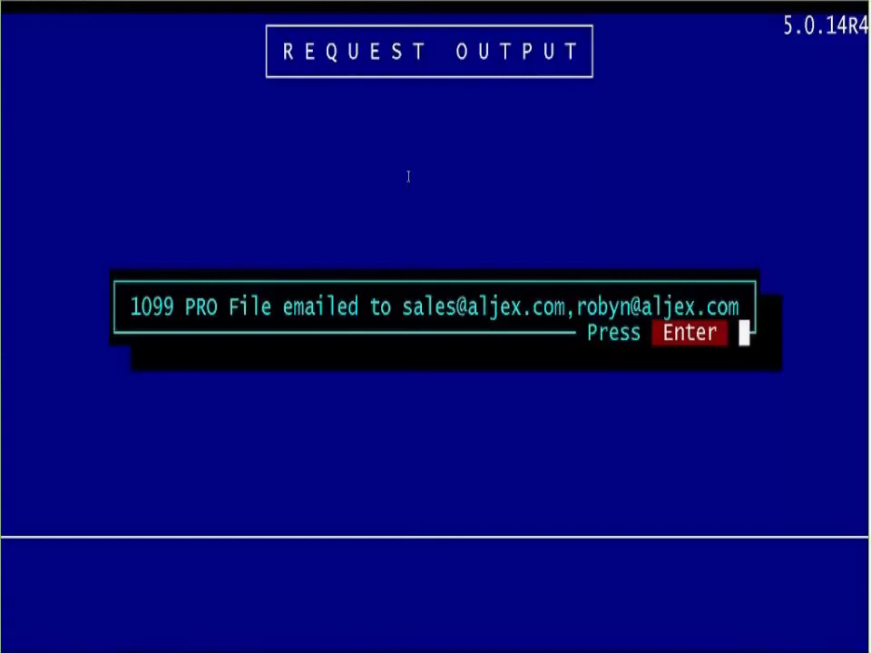
pyautogui.press('Return')
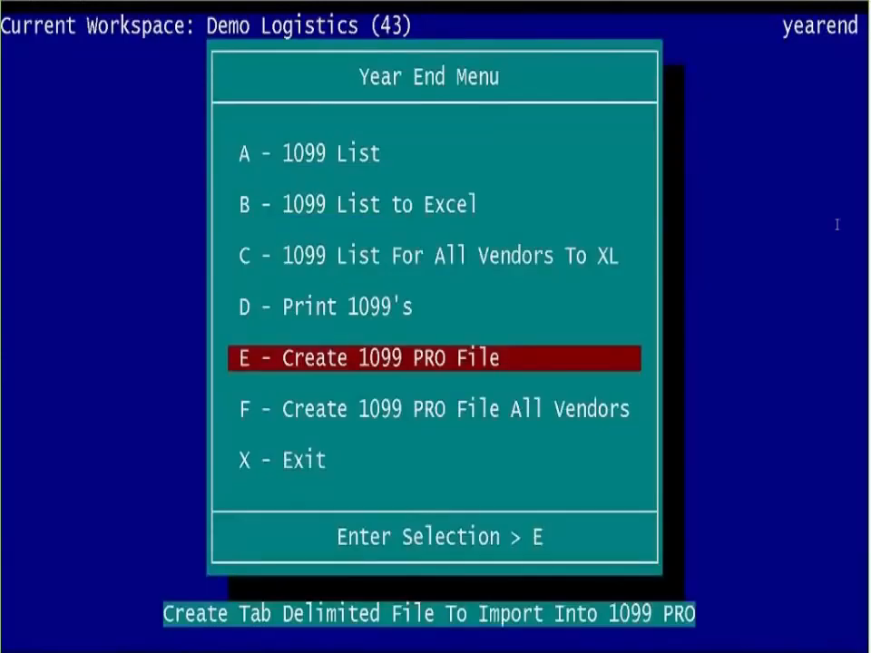
# Switch to the Outlook message with the 1099 PRO file and read its saving, opening and support instructions.
pyautogui.moveTo(868, 1); pyautogui.dragTo(374, 4)
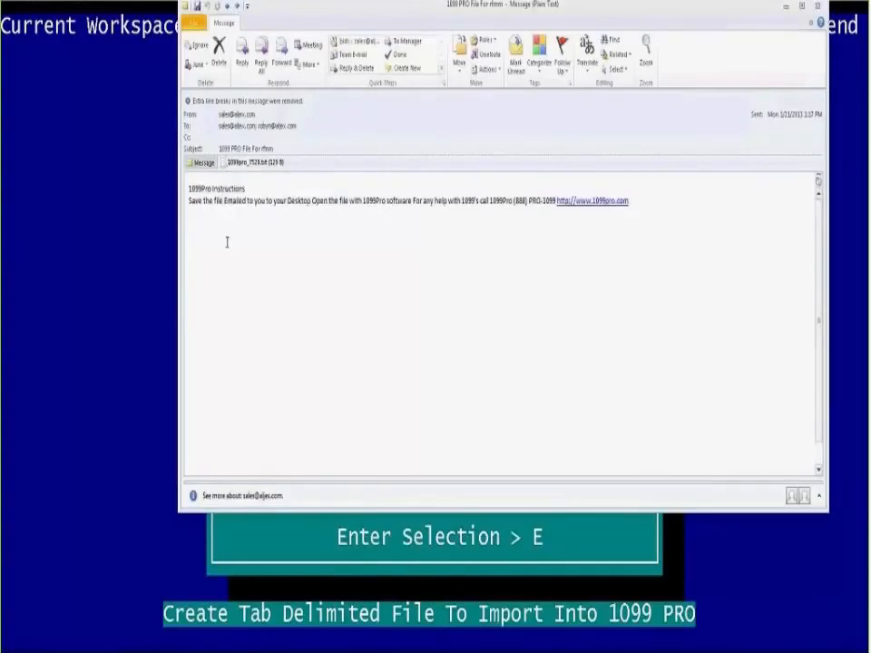
pyautogui.moveTo(187, 189); pyautogui.dragTo(245, 190)
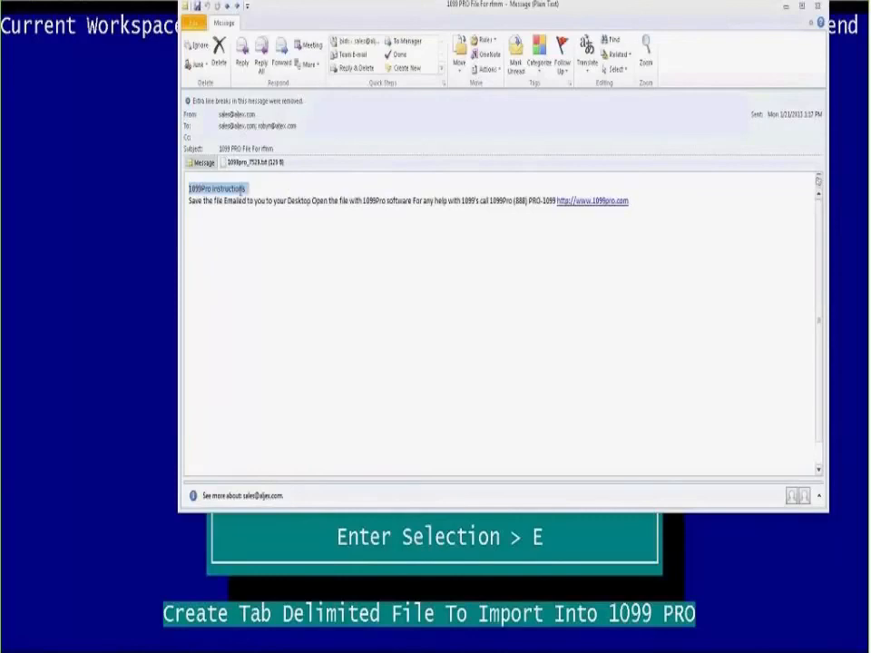
pyautogui.click(229, 207)
pyautogui.moveTo(188, 200); pyautogui.dragTo(377, 208)
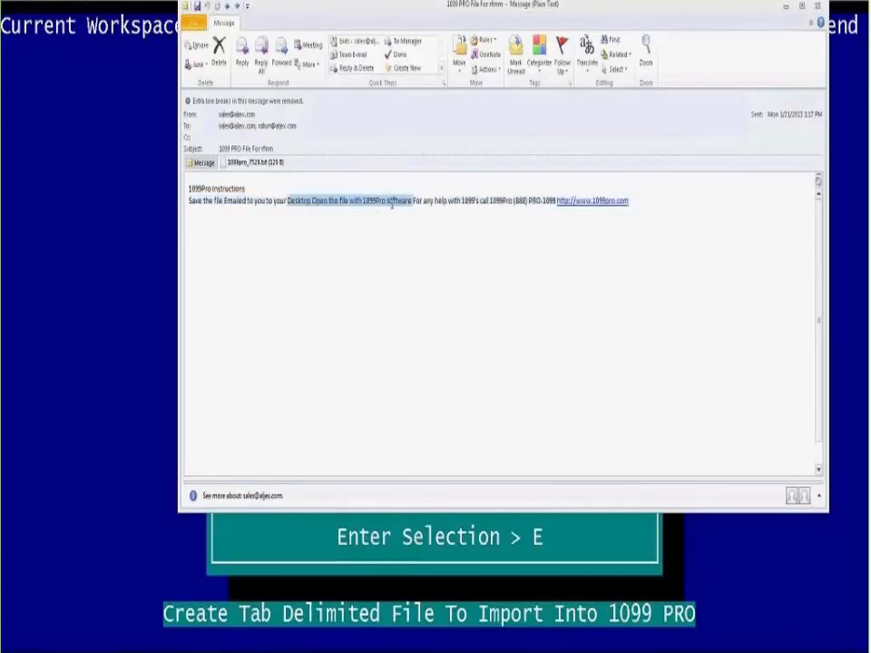
pyautogui.click(485, 234)
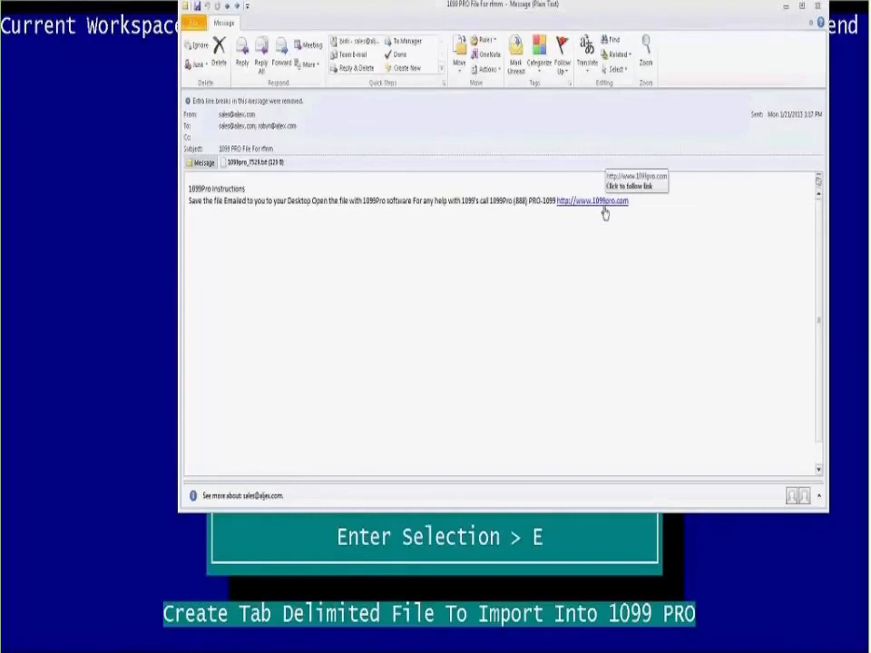
pyautogui.moveTo(490, 201); pyautogui.dragTo(547, 206)
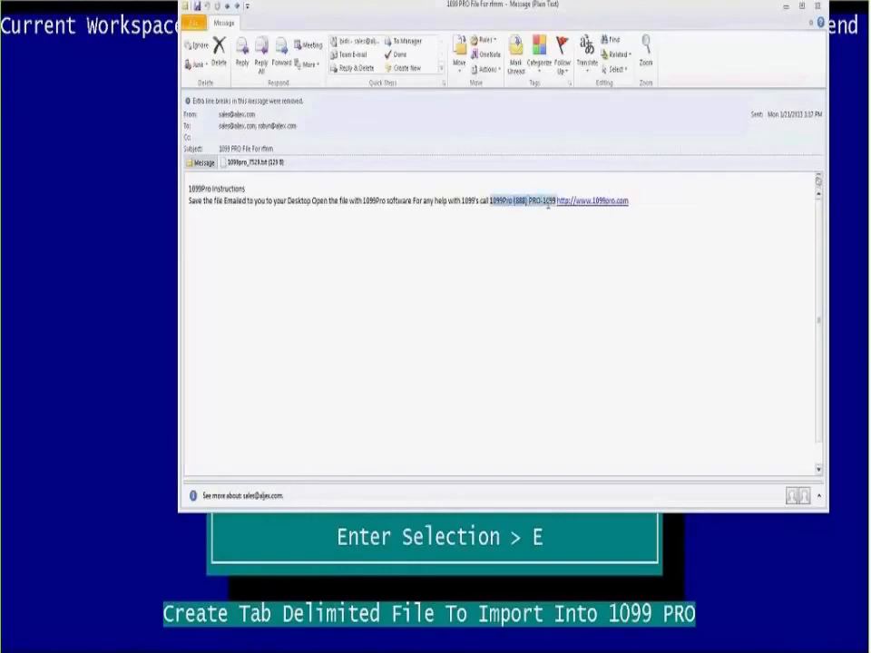
pyautogui.click(539, 260)
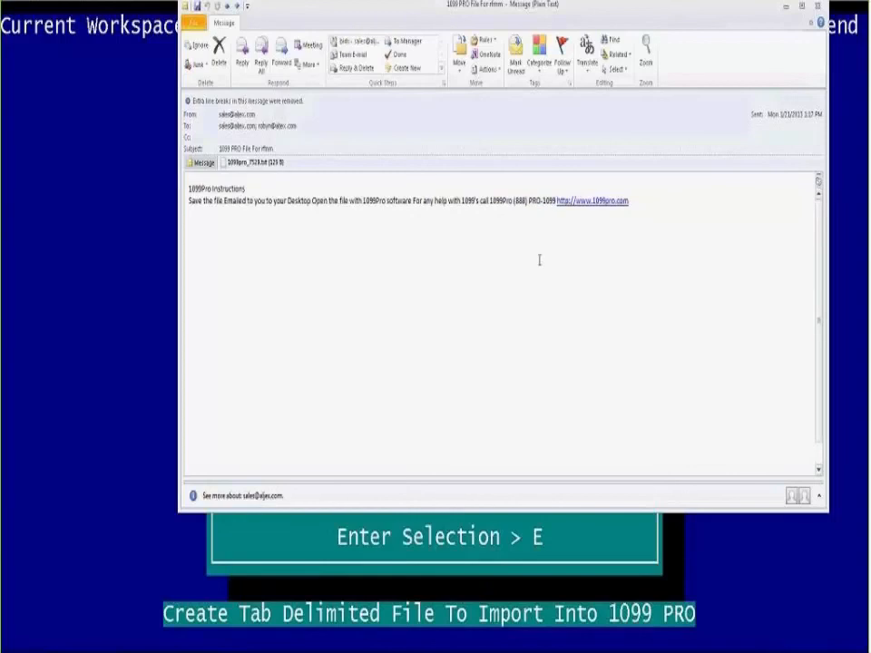